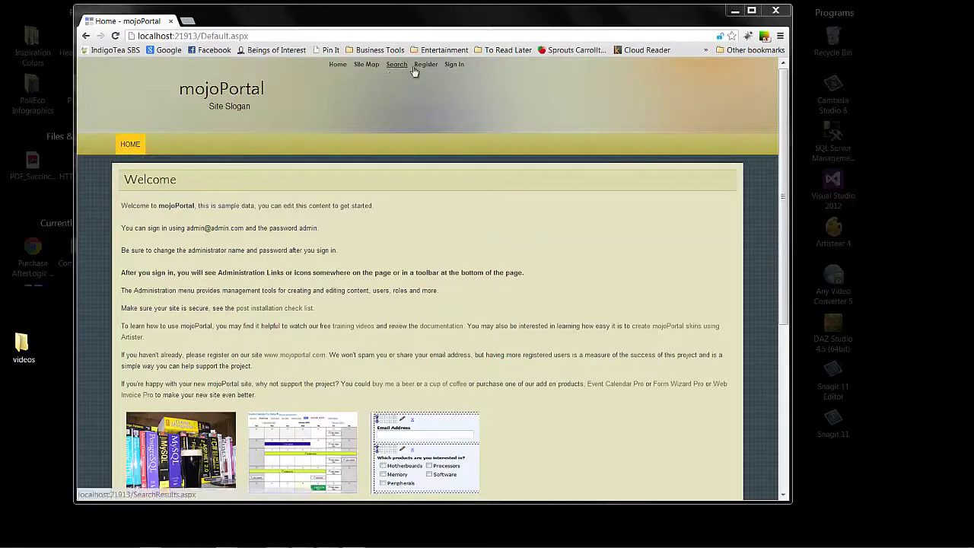
Step: Sign in as administrator using the autofilled admin email and the admin password
left_click(454, 65)
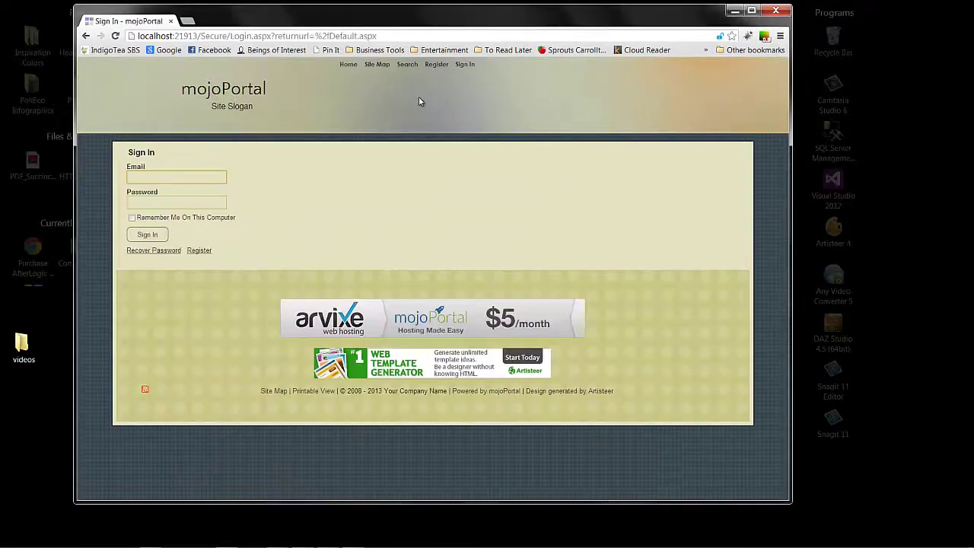
left_click(191, 177)
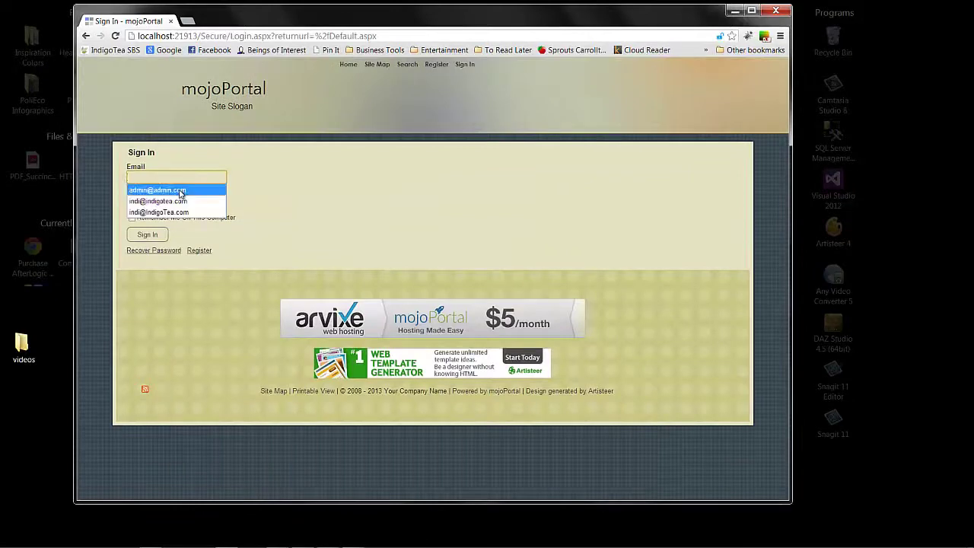
left_click(179, 190)
left_click(176, 202)
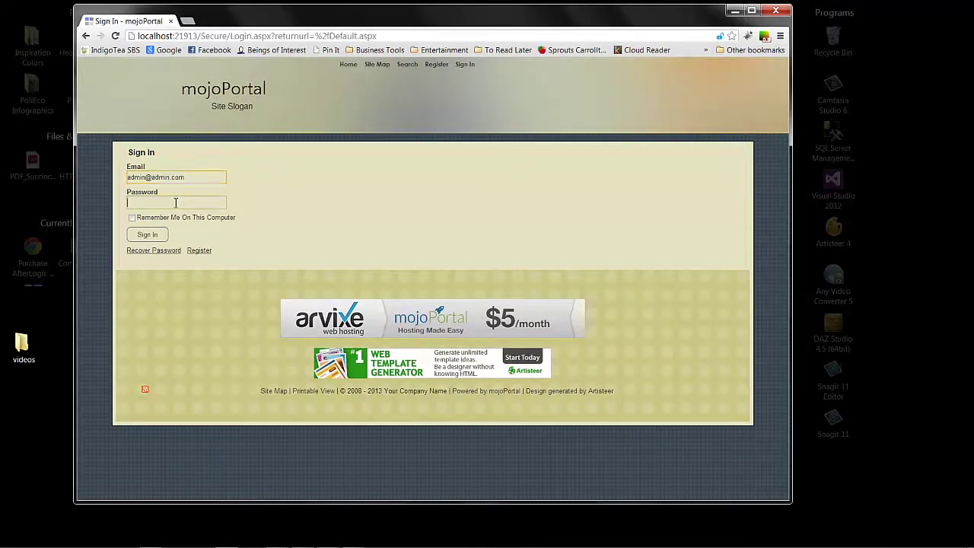
left_click(176, 203)
type("admin")
left_click(147, 234)
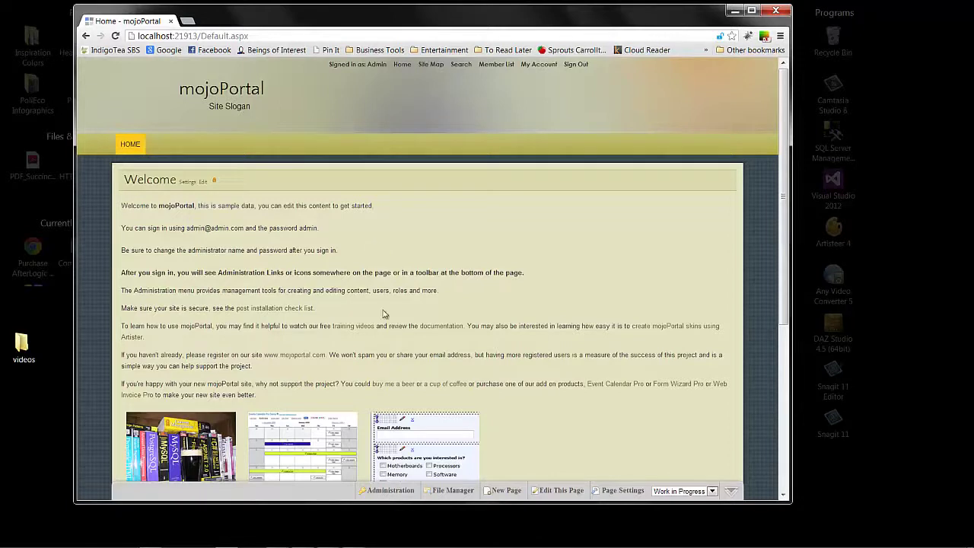
Step: In Administration > Site Settings, change the Site Title from mojoPortal to 'My New Site'
left_click(385, 492)
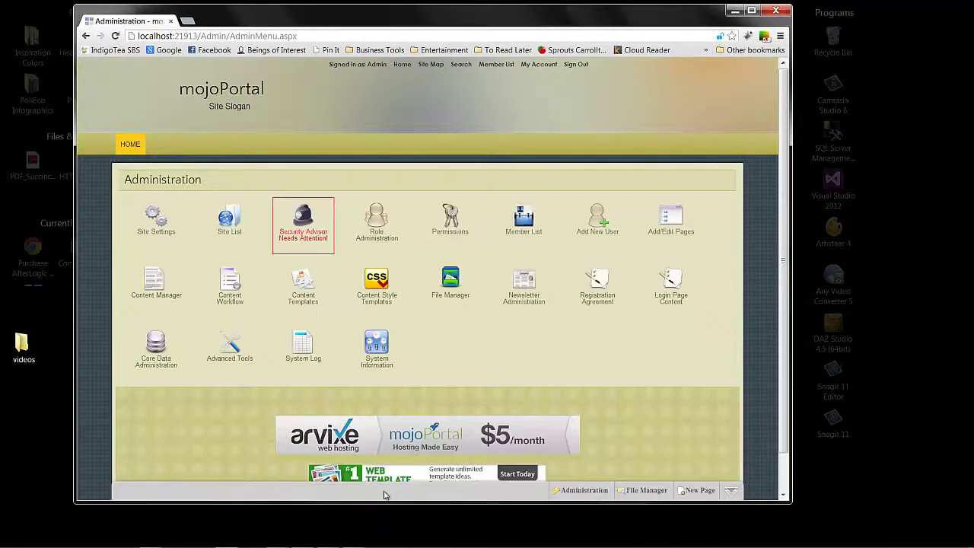
left_click(160, 223)
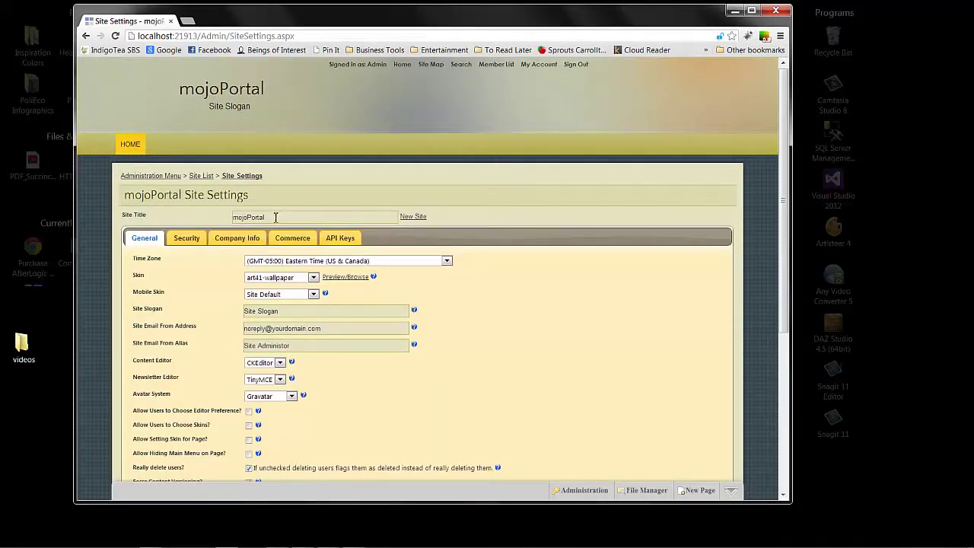
left_click_drag(276, 217, 220, 219)
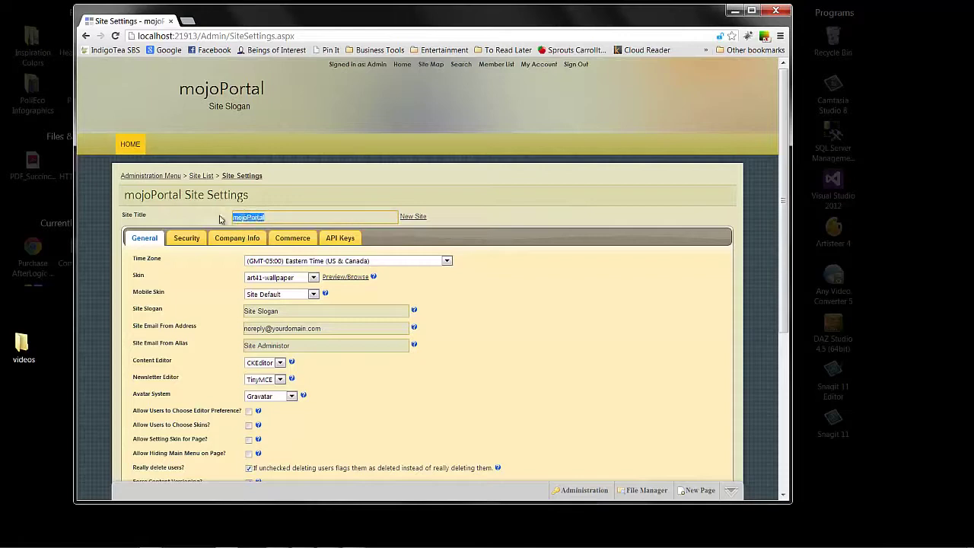
type("My New Site")
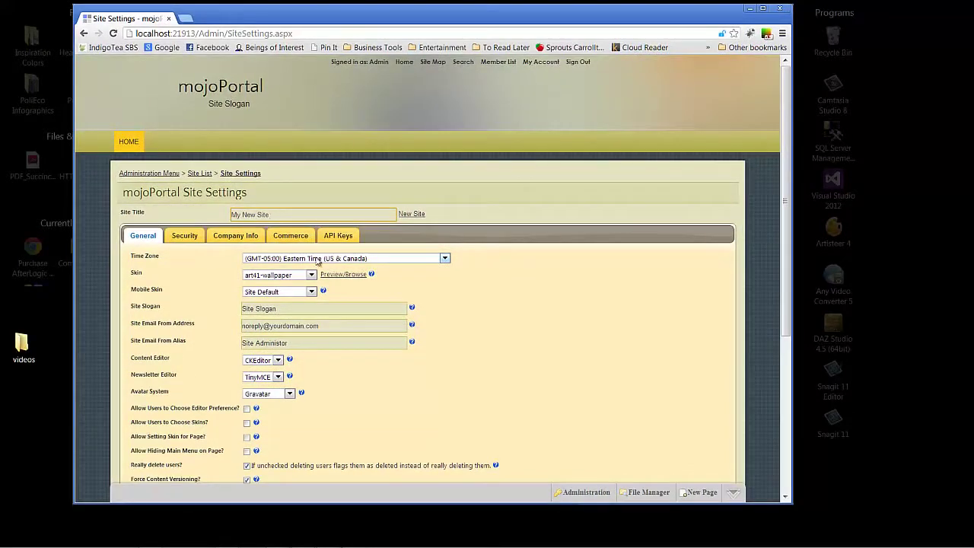
left_click_drag(785, 193, 783, 245)
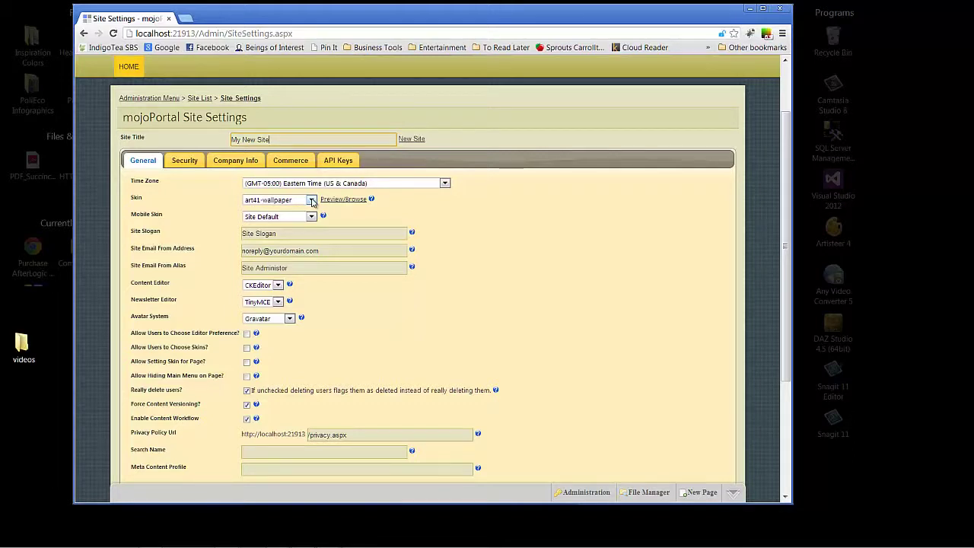
Step: Choose the art41-creamy skin, delete the Site Slogan, and select the email from-address value
left_click(311, 200)
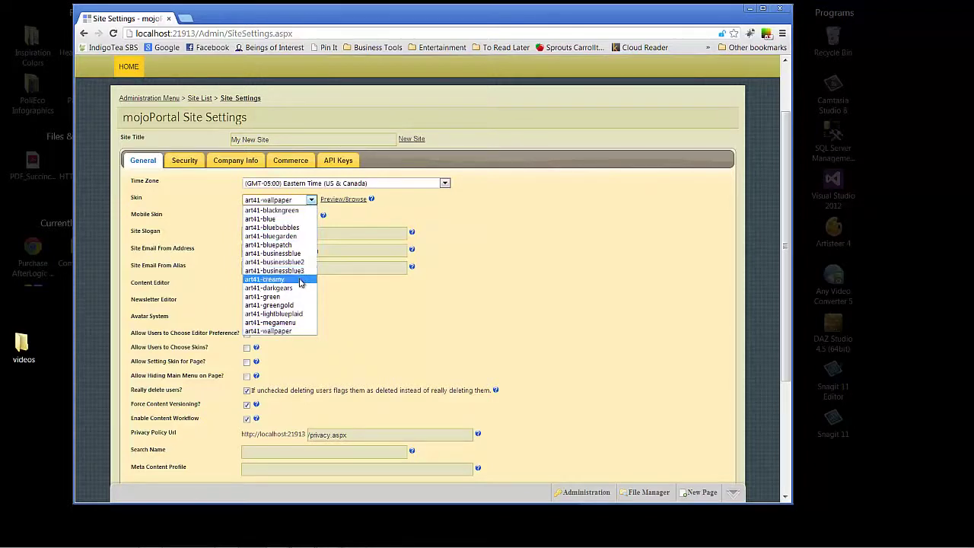
left_click(300, 280)
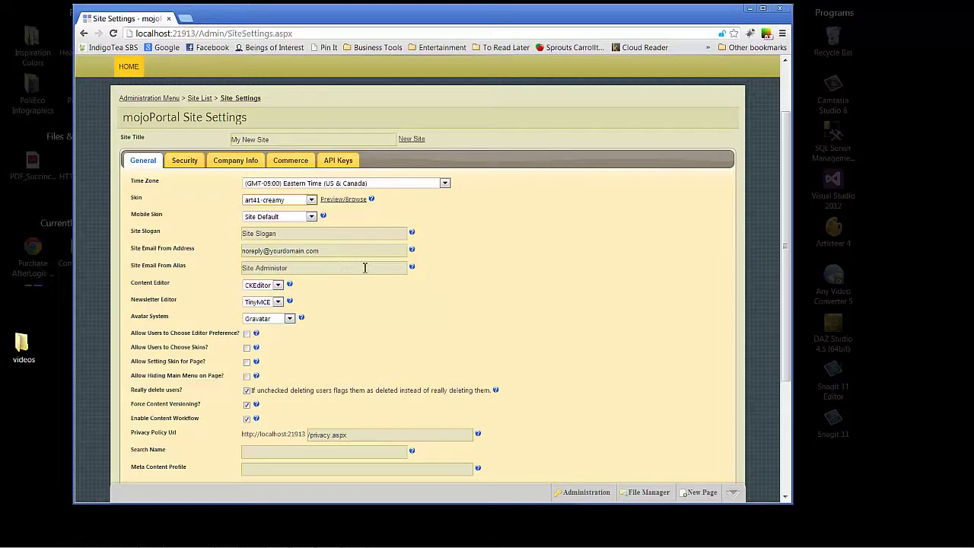
left_click_drag(292, 233, 227, 234)
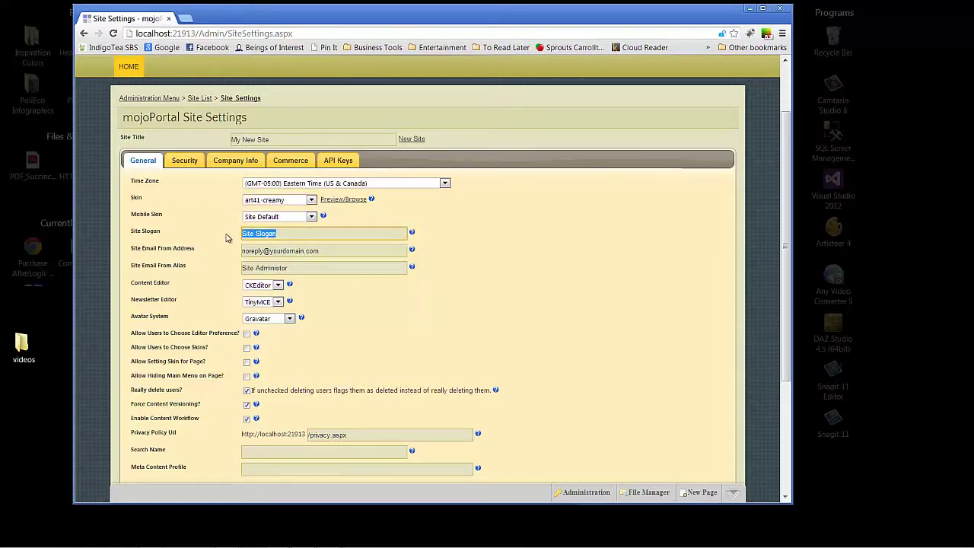
key("Delete")
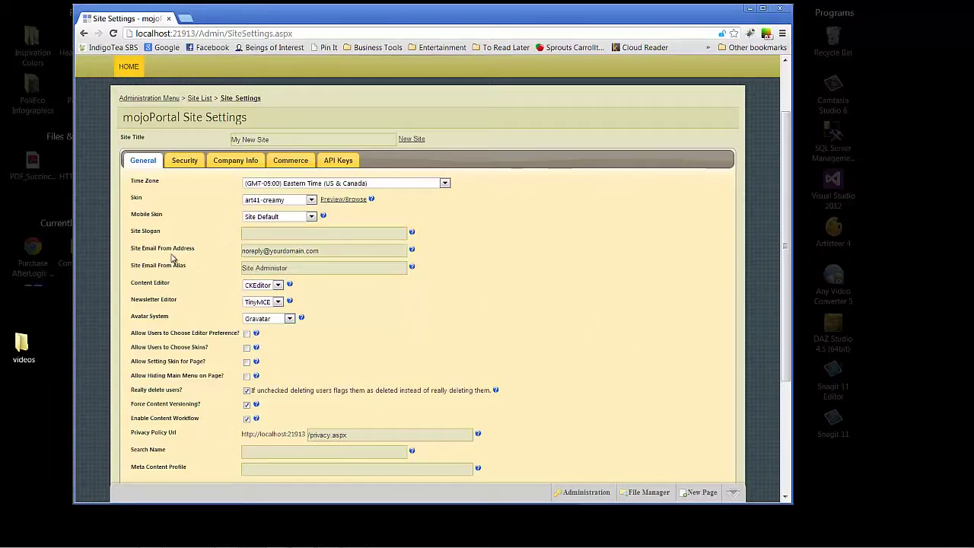
left_click(336, 253)
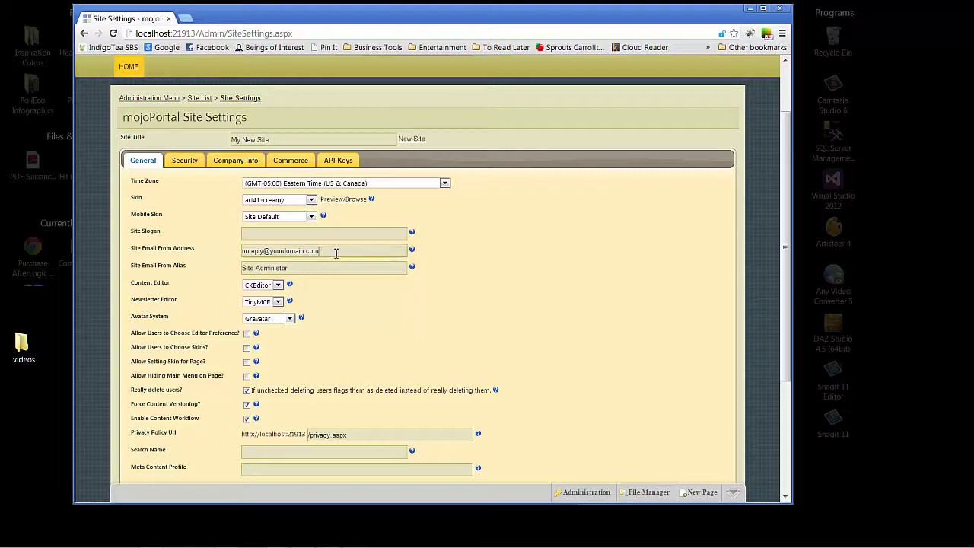
left_click_drag(335, 253, 170, 249)
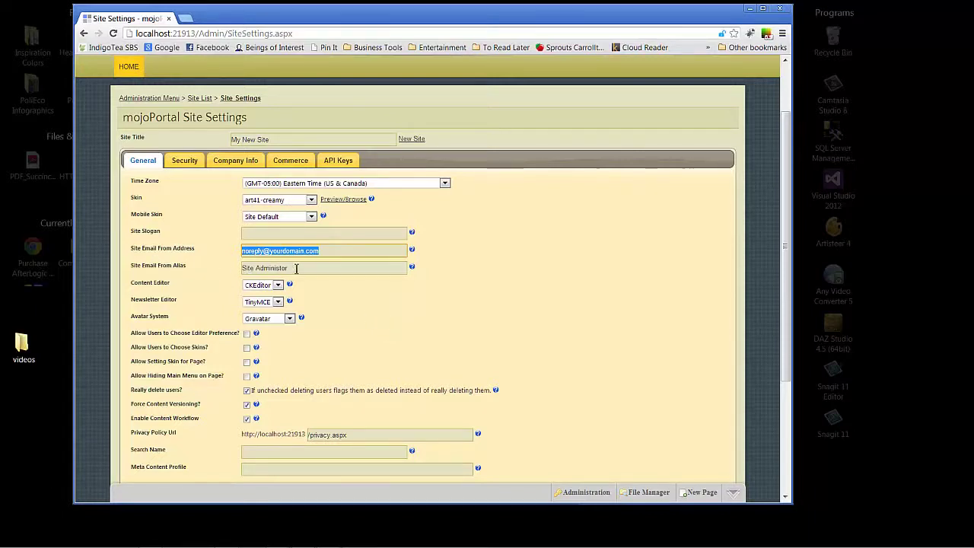
Step: Replace the Site Email From Alias 'Site Administrator' with 'important website alias'
left_click_drag(297, 268, 232, 268)
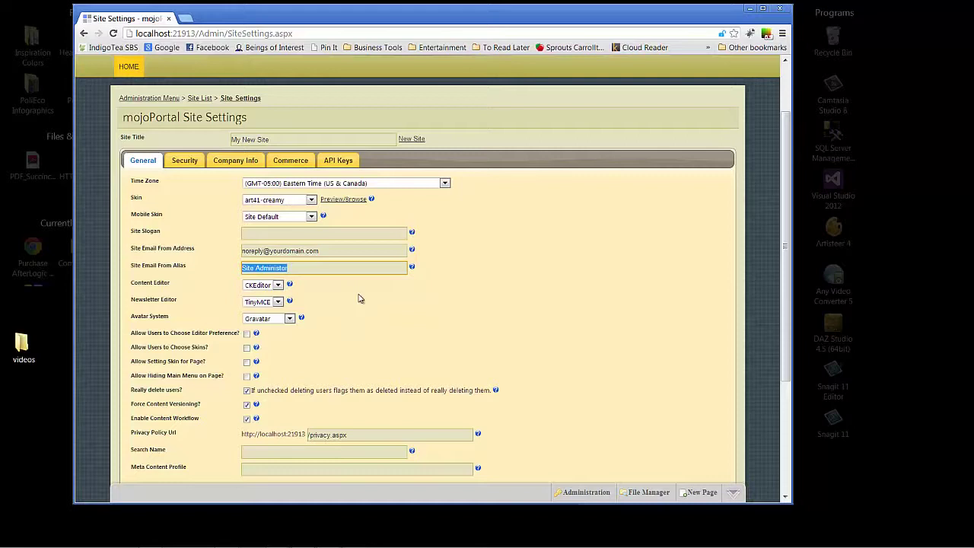
type("m")
key("BackSpace")
type("important website alias")
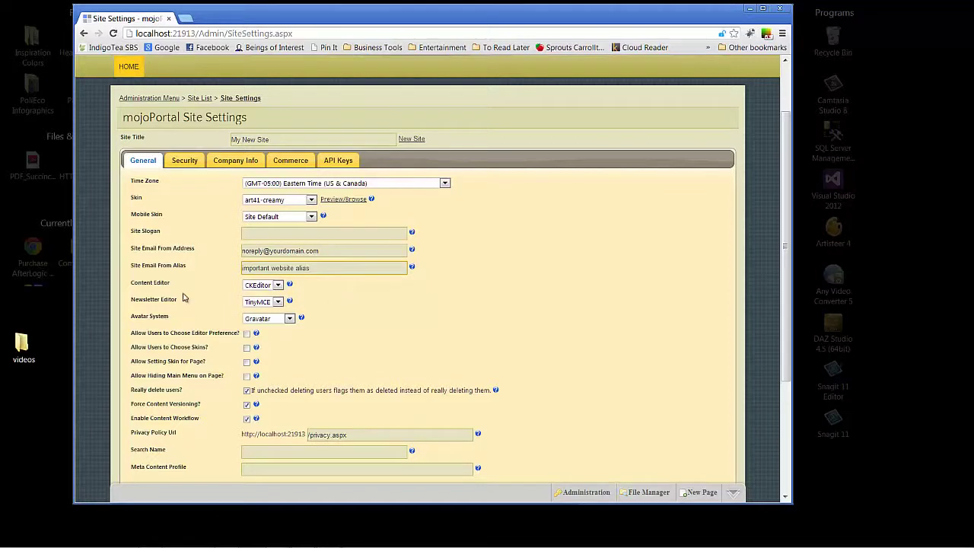
left_click(278, 285)
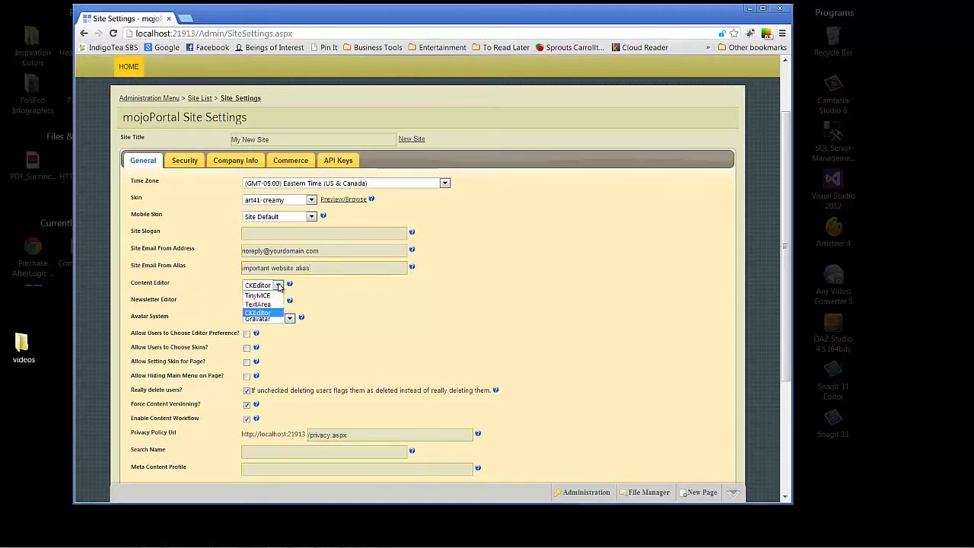
left_click(278, 285)
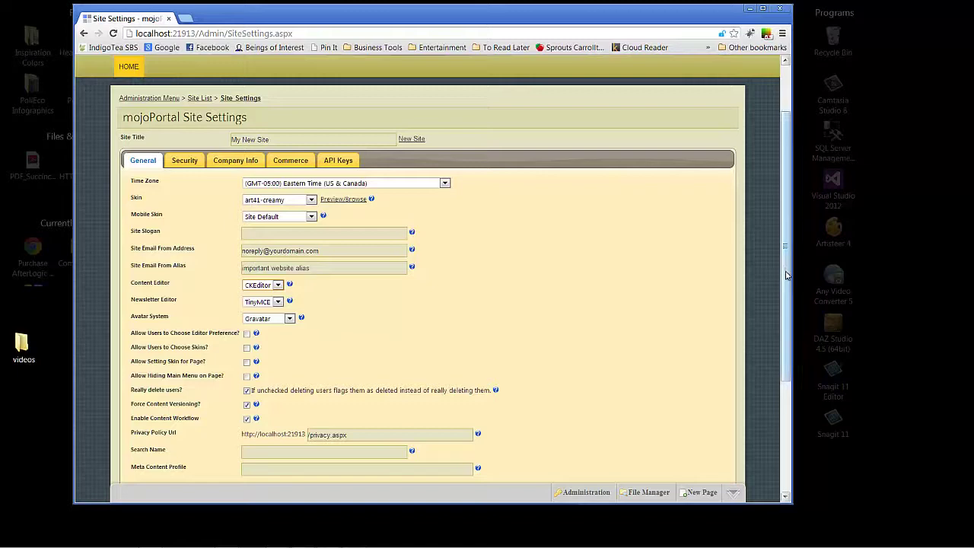
left_click_drag(785, 273, 780, 317)
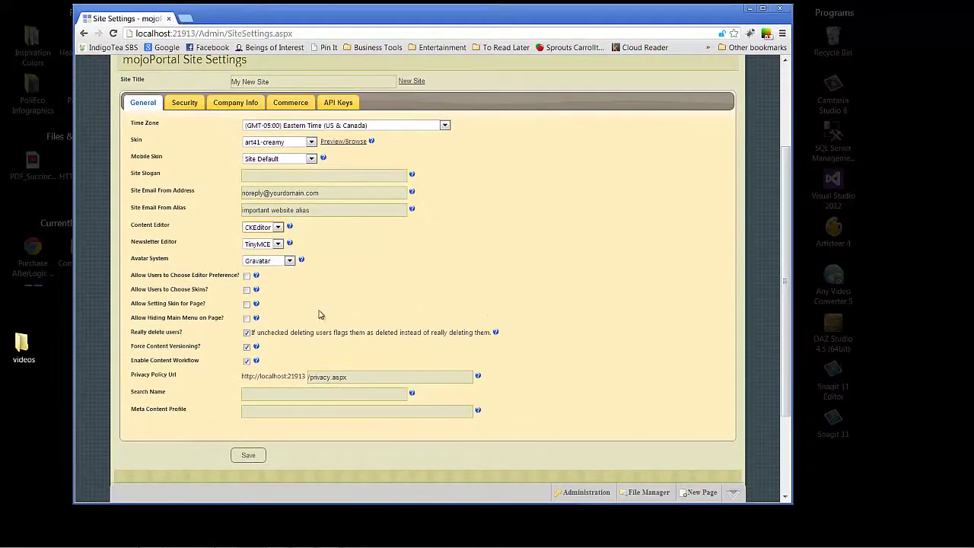
left_click(277, 261)
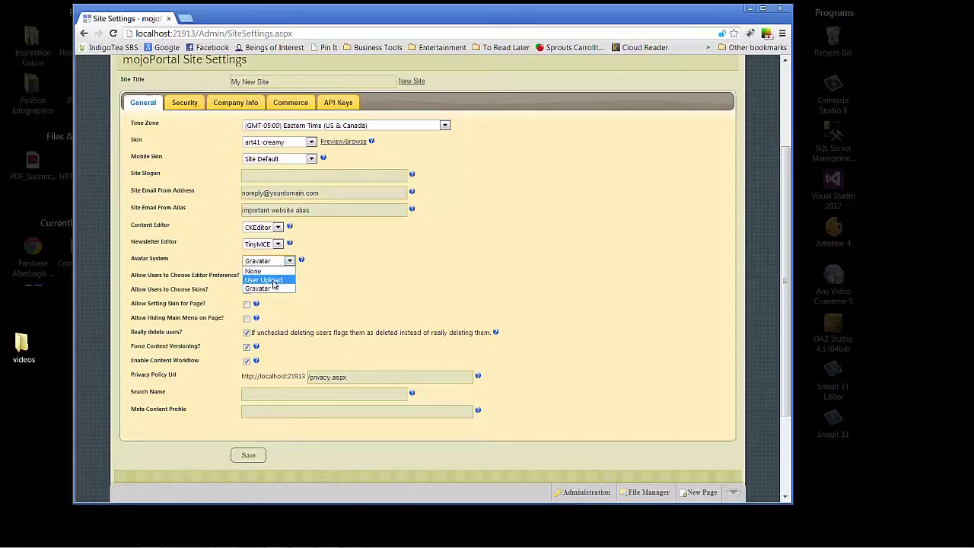
left_click(271, 290)
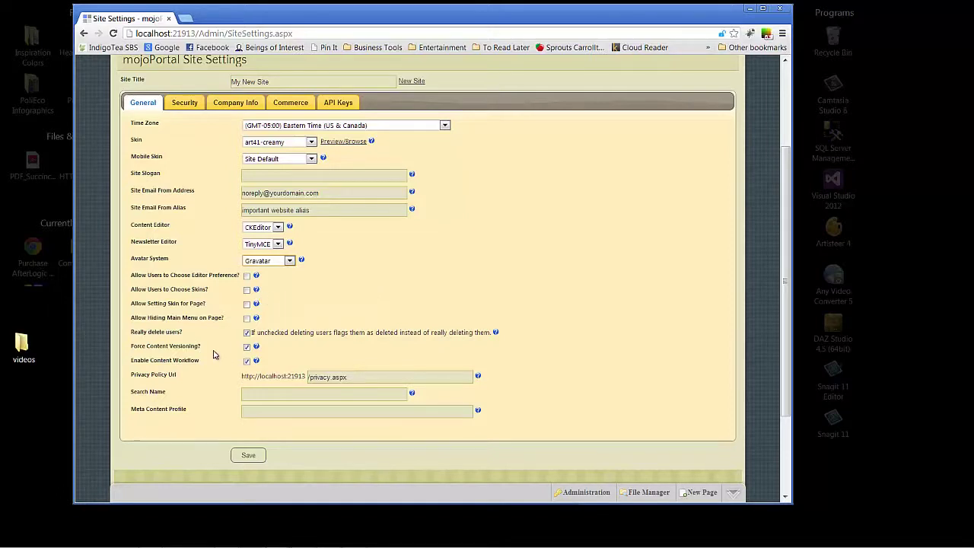
left_click(247, 347)
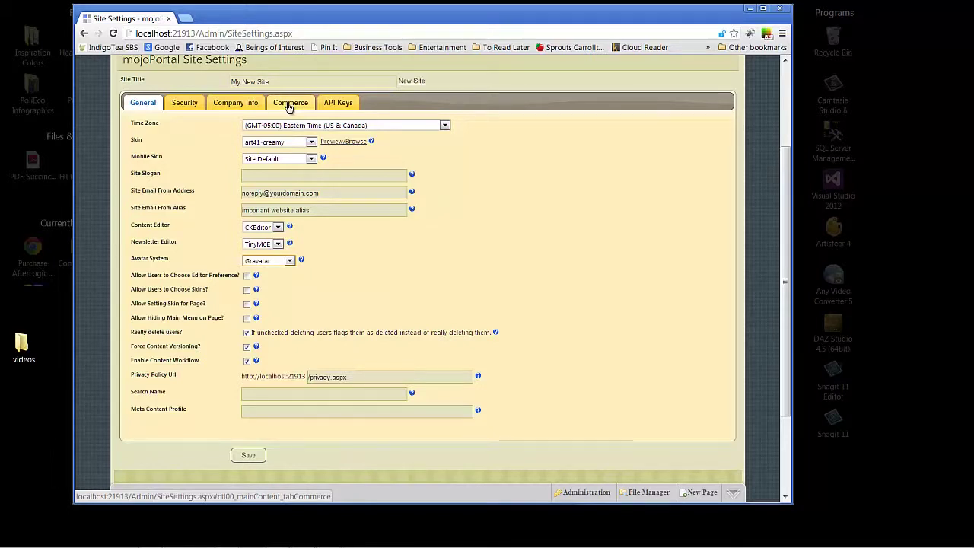
left_click(332, 106)
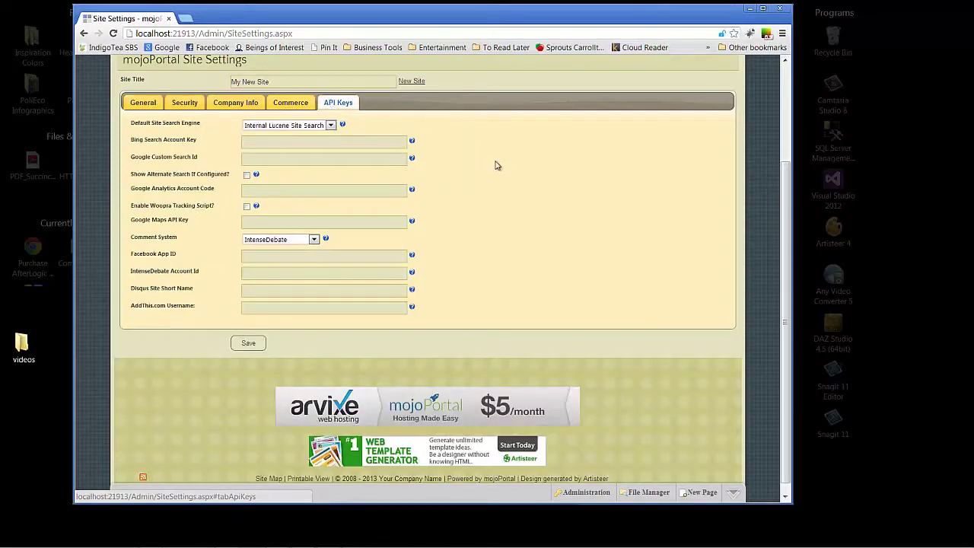
left_click(302, 142)
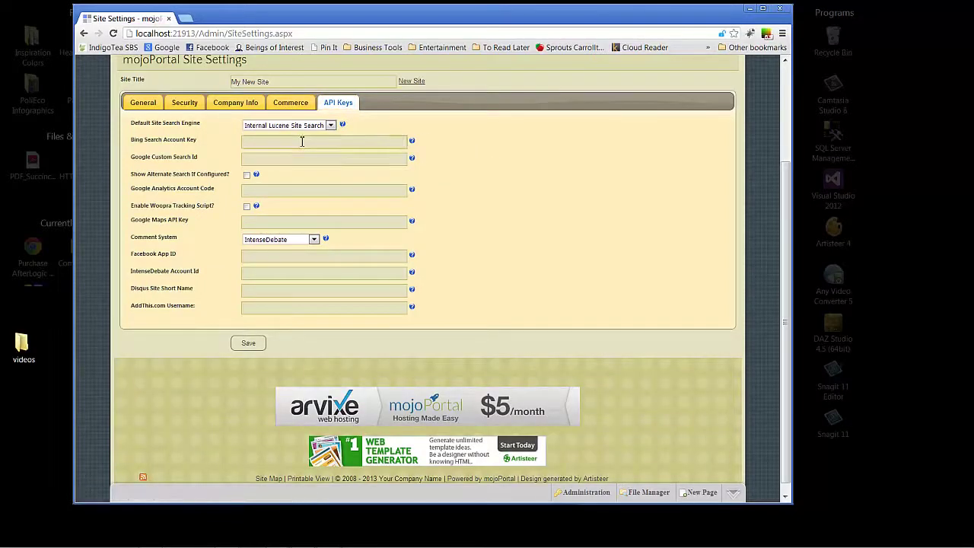
left_click(290, 160)
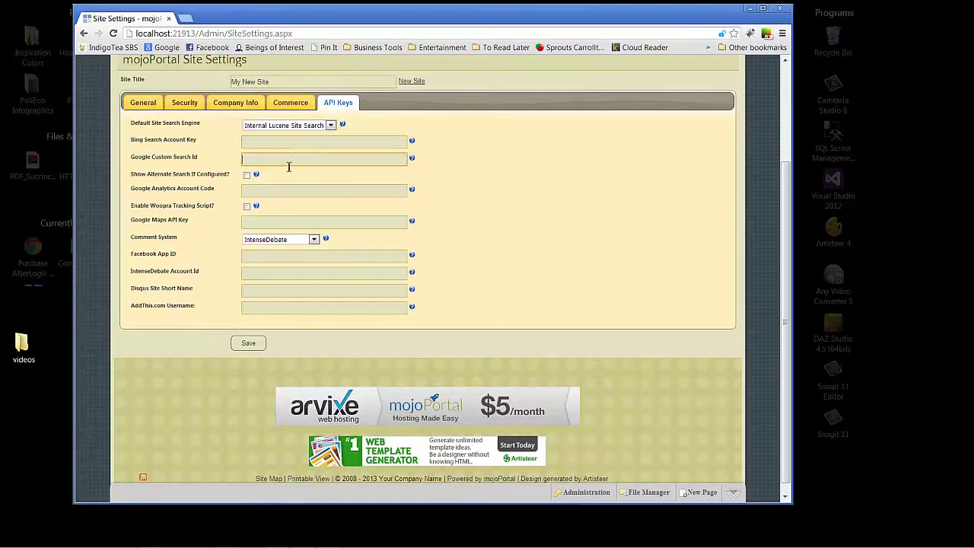
left_click(257, 191)
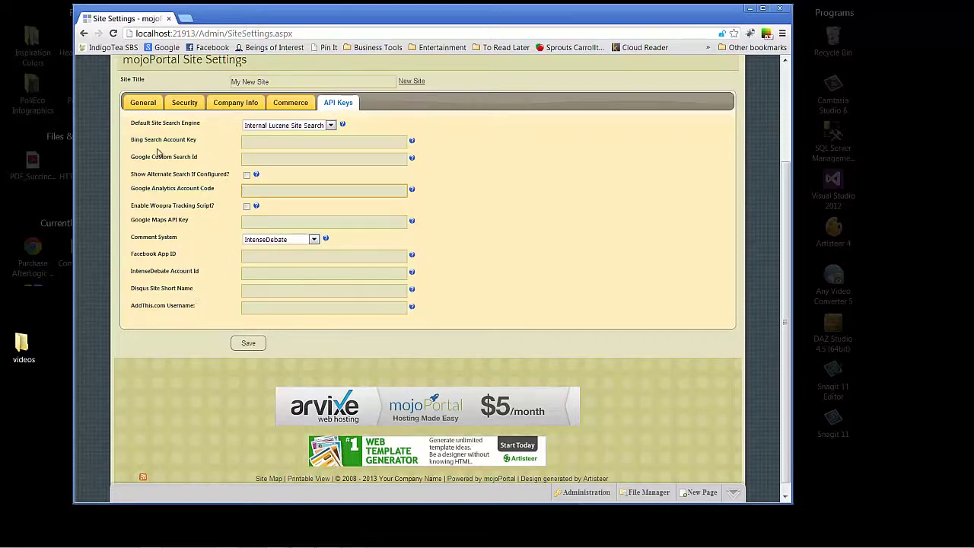
Step: Save the settings, then select art41-businessblue in the Skin dropdown
left_click(243, 344)
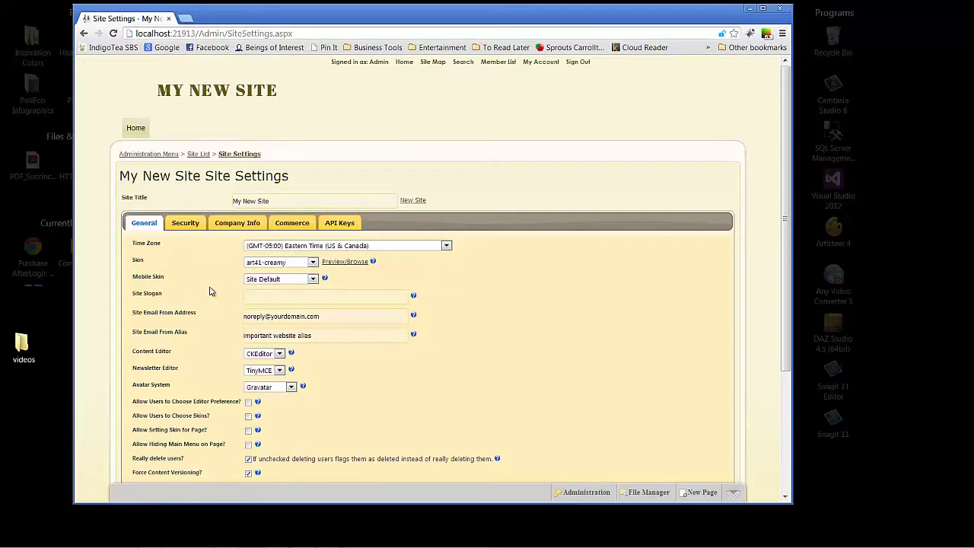
left_click(310, 264)
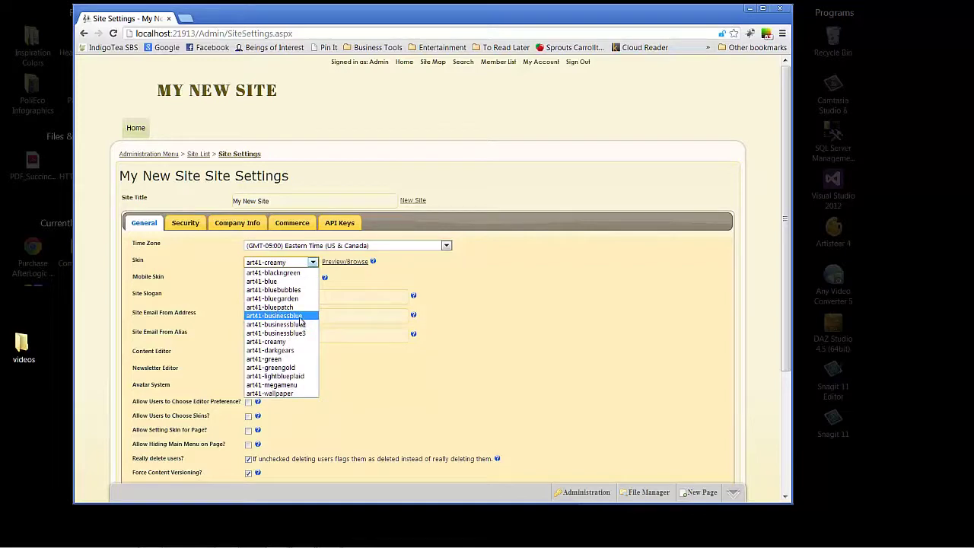
left_click(300, 316)
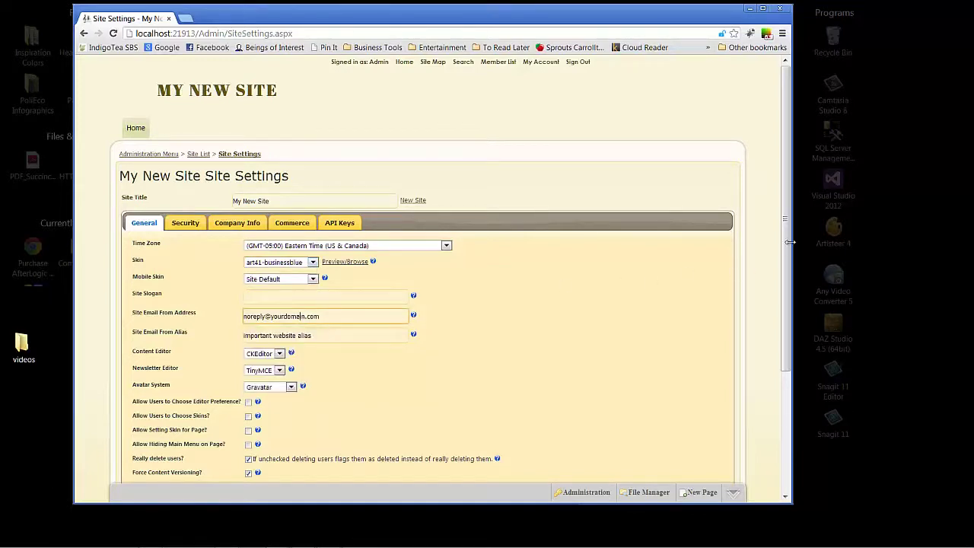
scroll(784, 222, "down", 3)
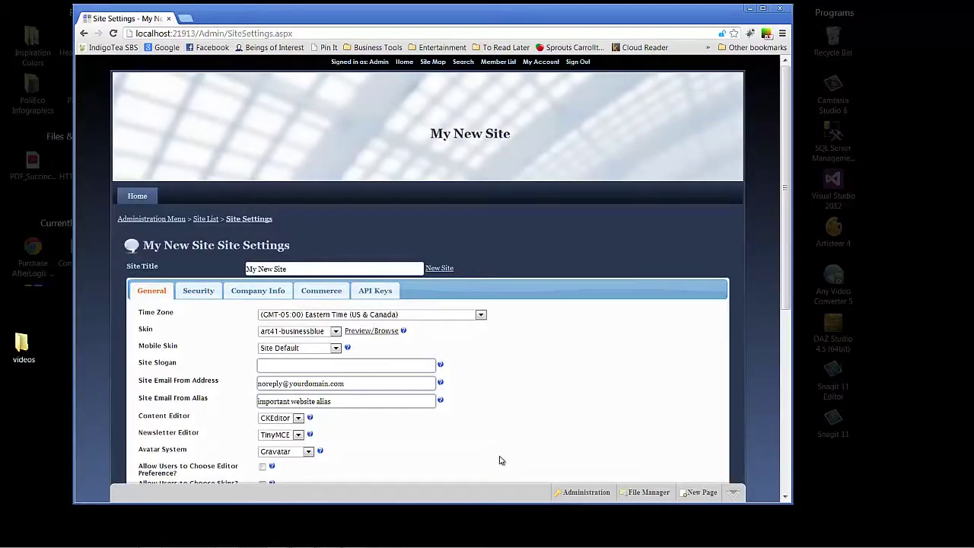
Step: View the Home page and its Welcome content in the businessblue skin
left_click(140, 197)
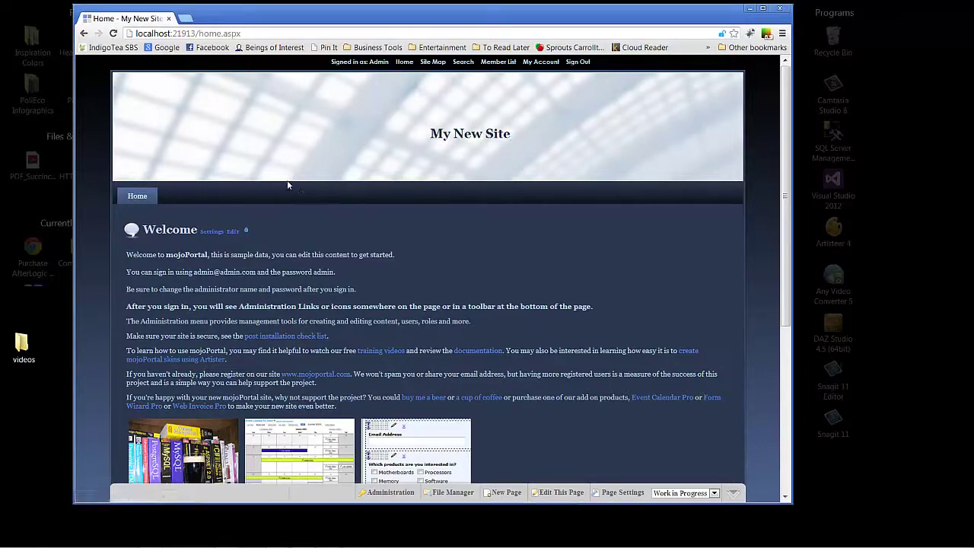
left_click(943, 518)
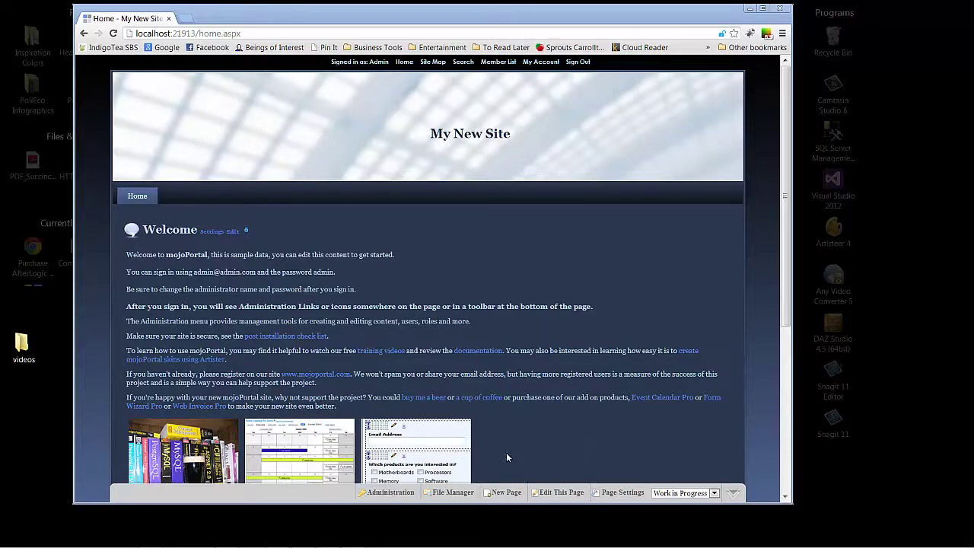
Step: Start a new page with Parent Page set to Root and name it 'Our Blog'
left_click(511, 494)
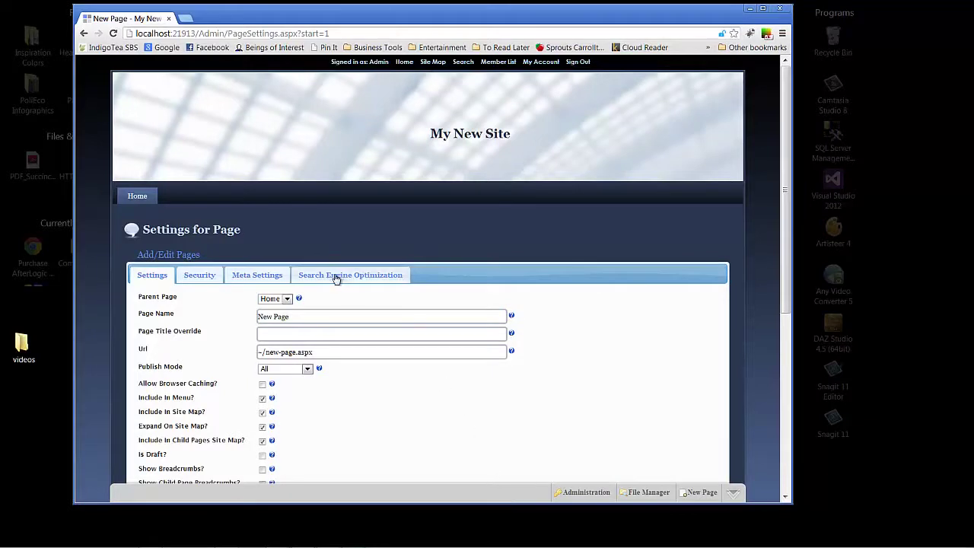
left_click(283, 299)
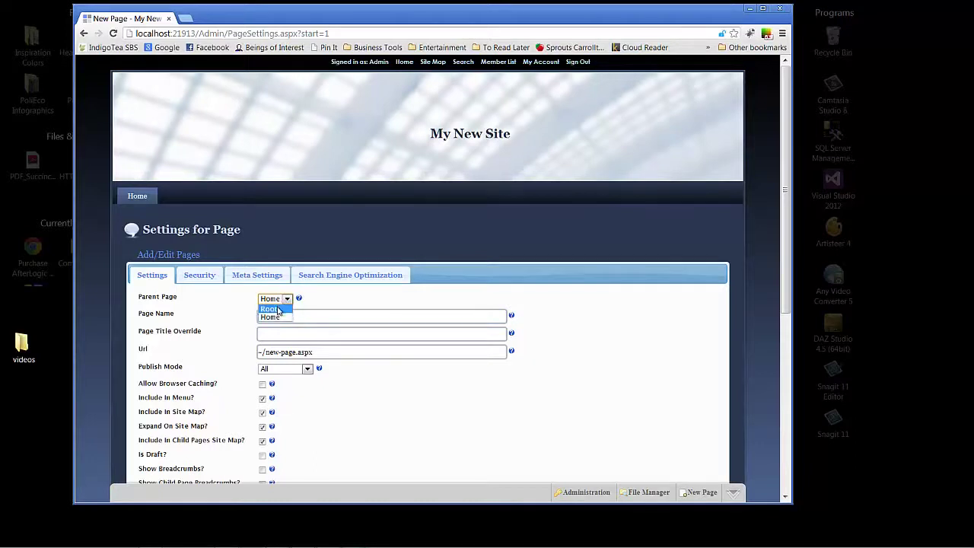
left_click(278, 308)
left_click_drag(298, 318, 225, 319)
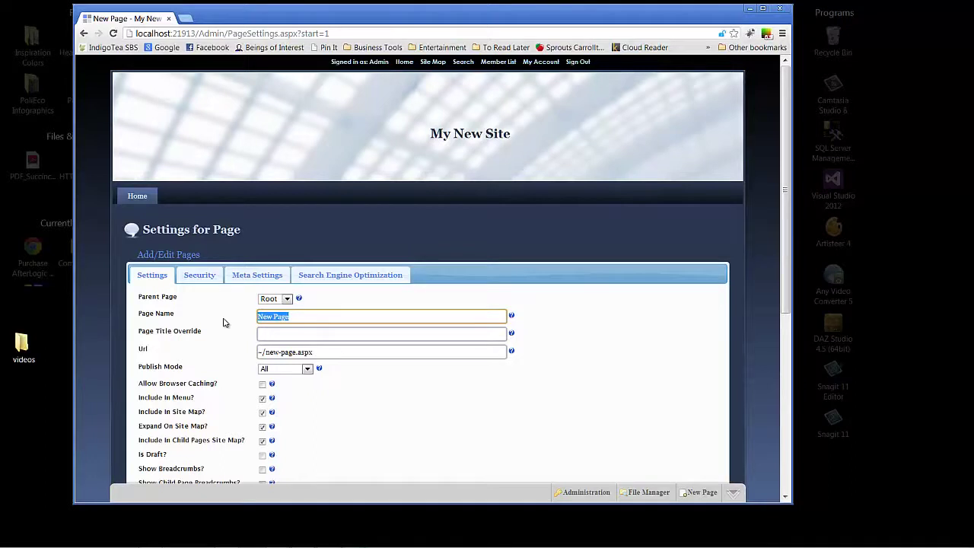
type("B")
key("BackSpace")
type("Our Blog")
key("Tab")
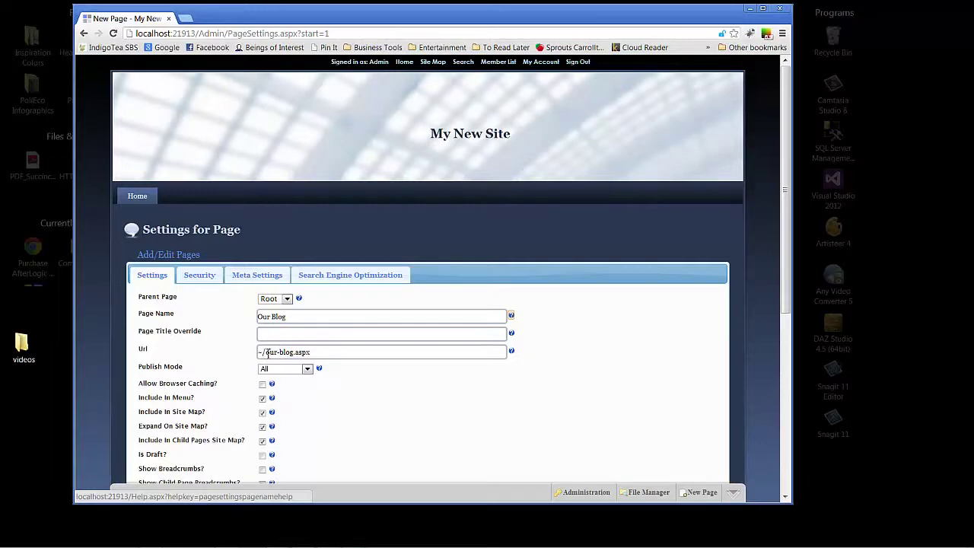
Step: Check the generated URL ~/our-blog.aspx and scroll down the new-page form
left_click_drag(267, 353, 331, 352)
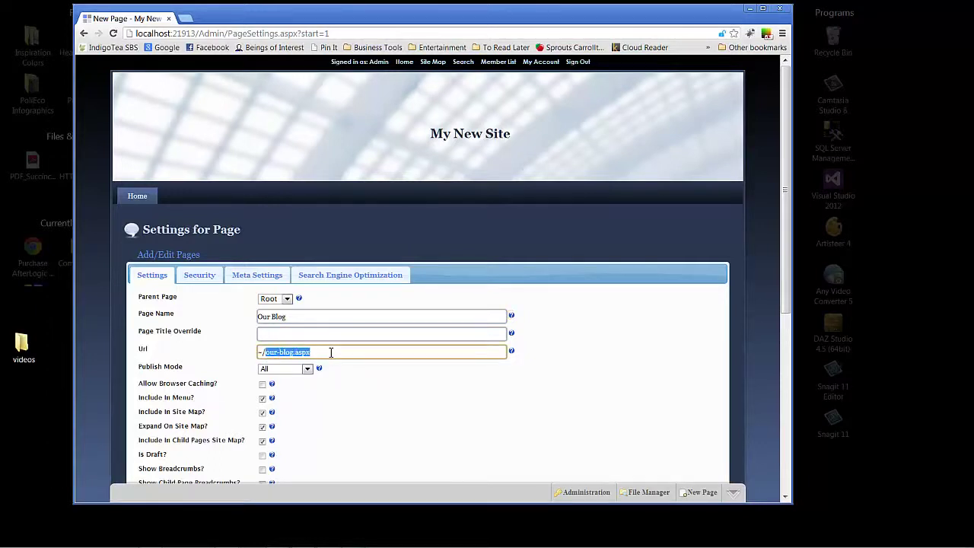
left_click(297, 316)
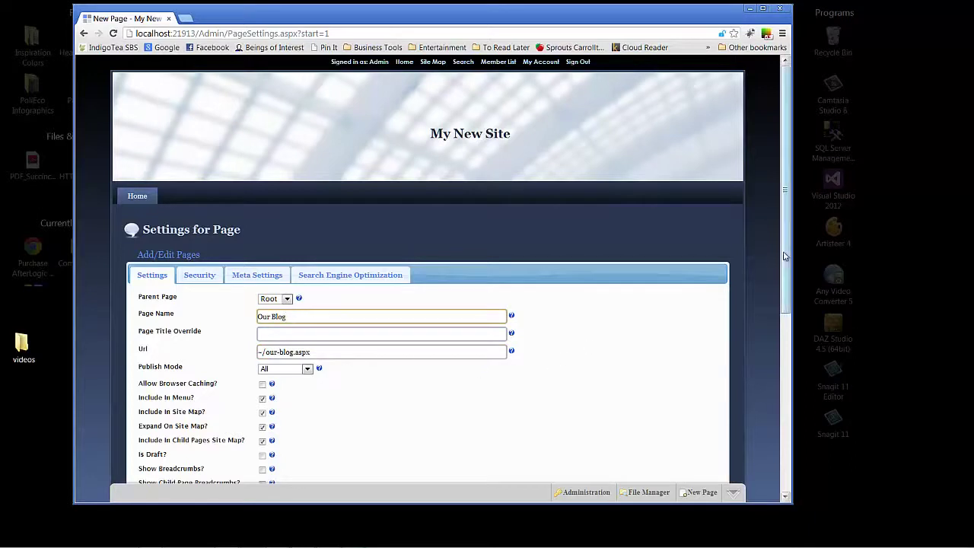
left_click_drag(785, 257, 789, 325)
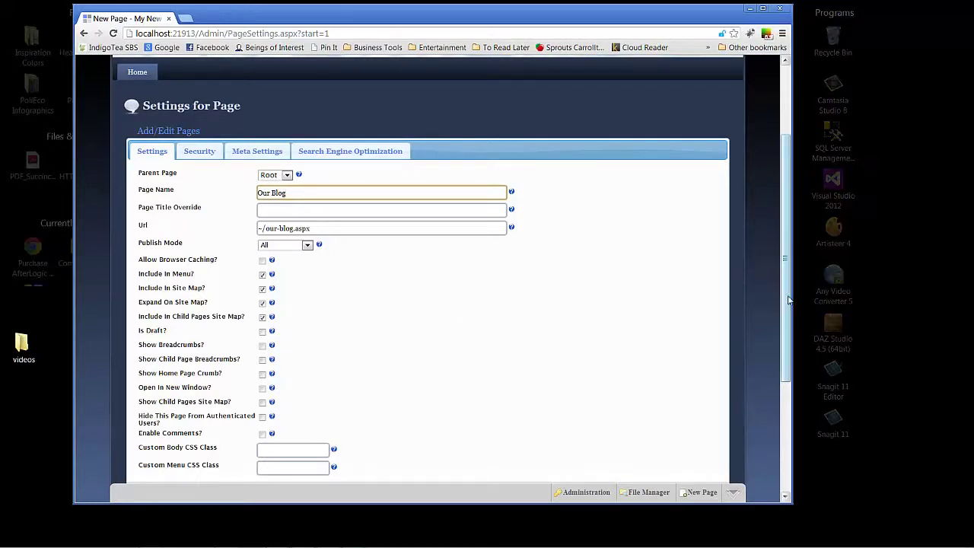
left_click_drag(785, 301, 781, 347)
scroll(781, 347, "down", 1)
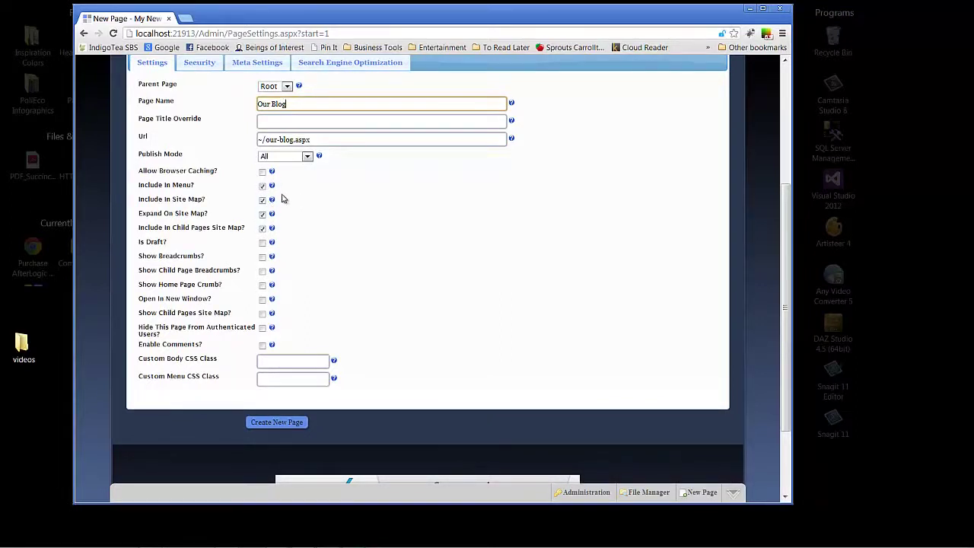
Step: Toggle the include-in-menu option and create the Our Blog page
left_click(263, 187)
left_click(286, 425)
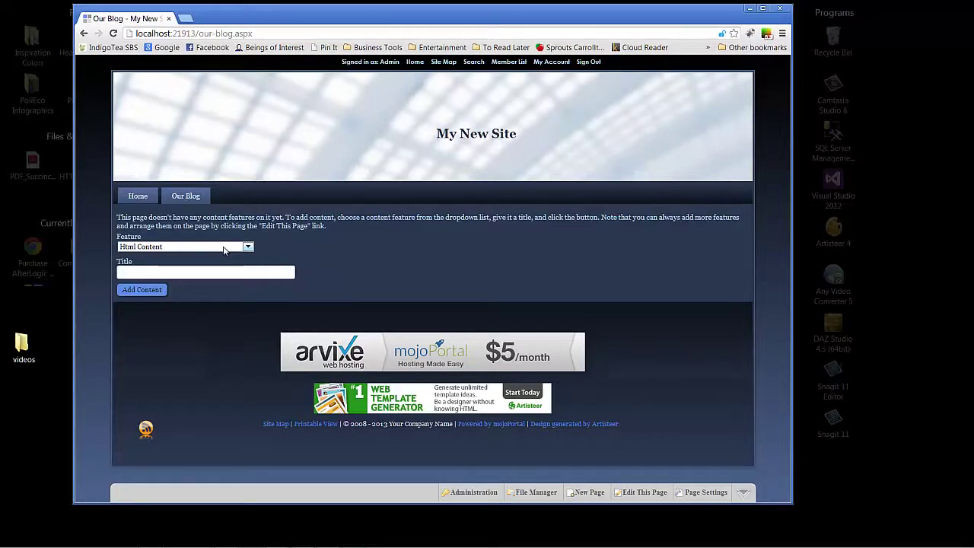
left_click(223, 248)
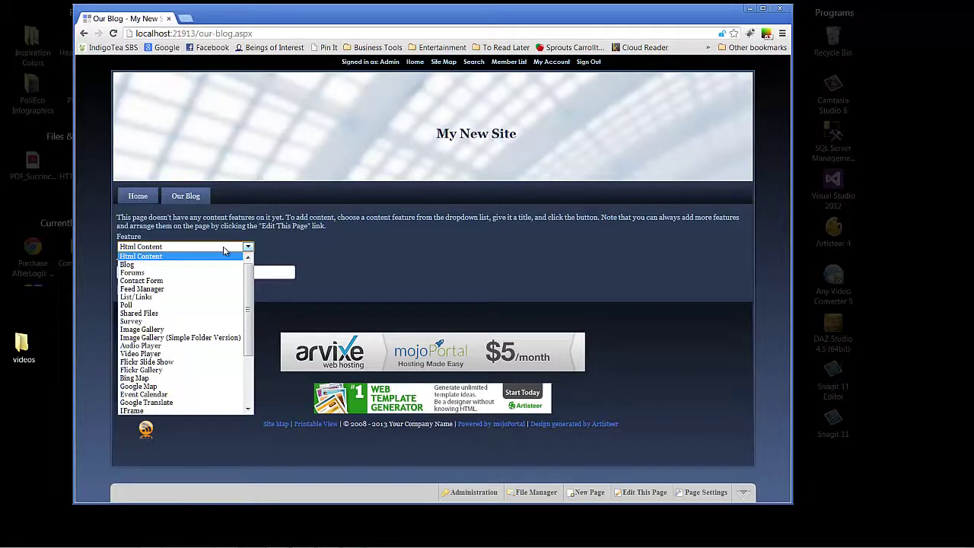
Step: Add a Blog feature titled 'Our Blog' to the page
left_click(183, 266)
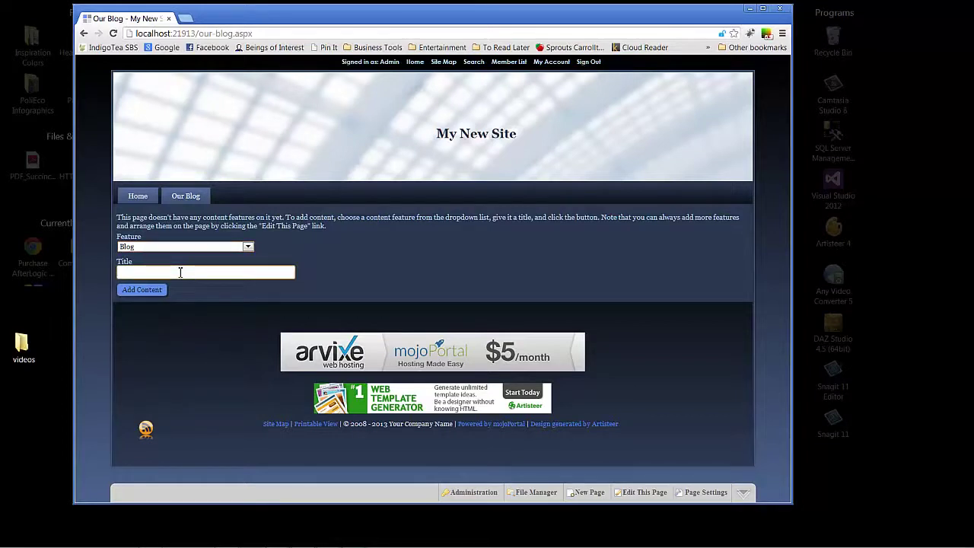
left_click(181, 271)
type("Ou")
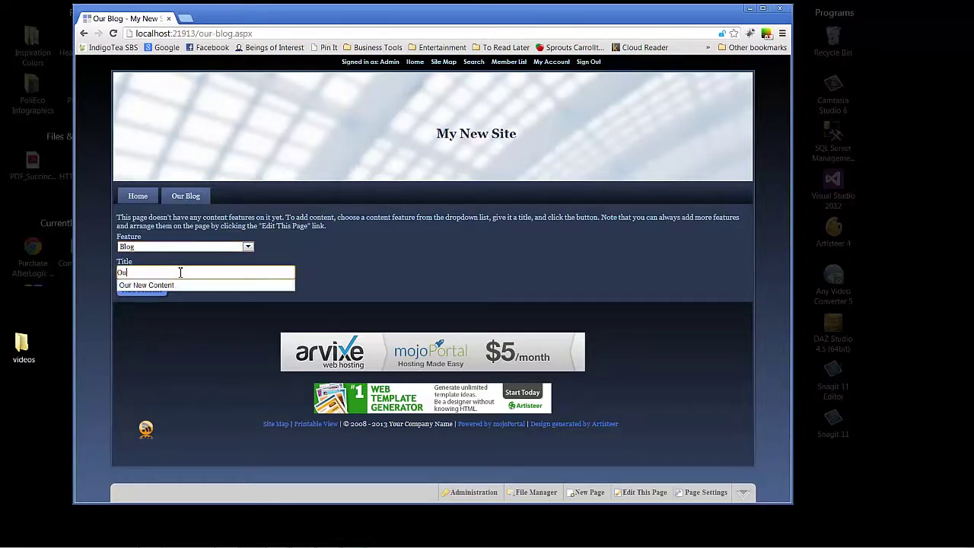
type("r Blog")
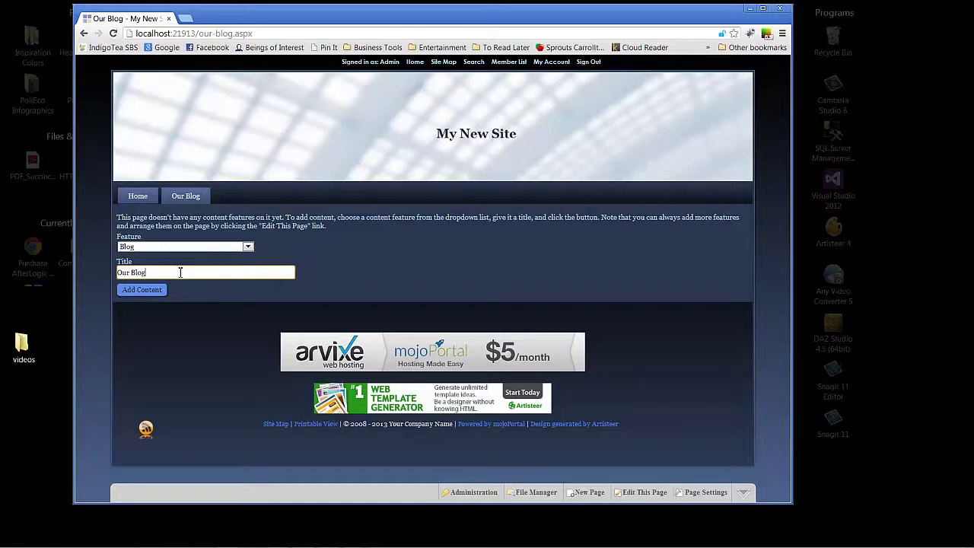
left_click(155, 290)
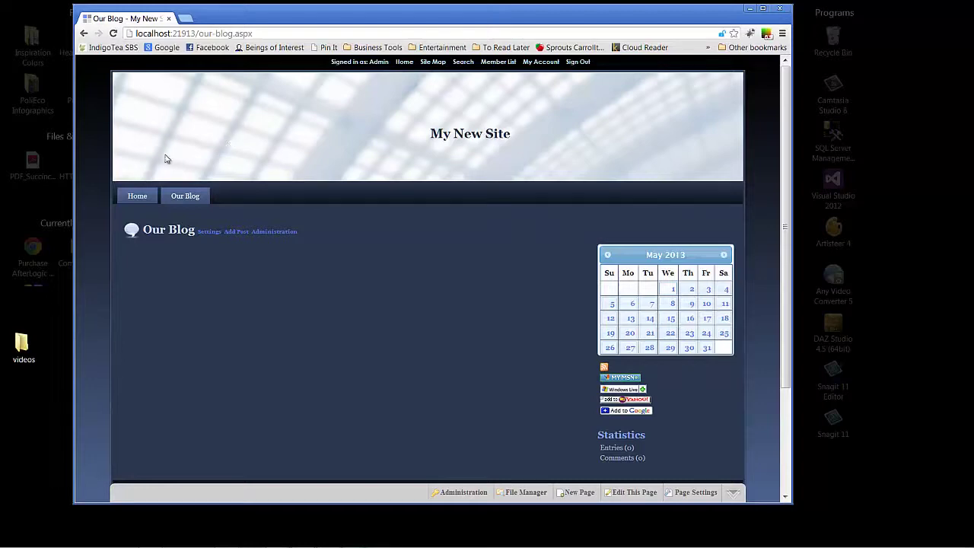
Step: Go back to the Home page, now listed beside Our Blog in the menu
left_click(138, 197)
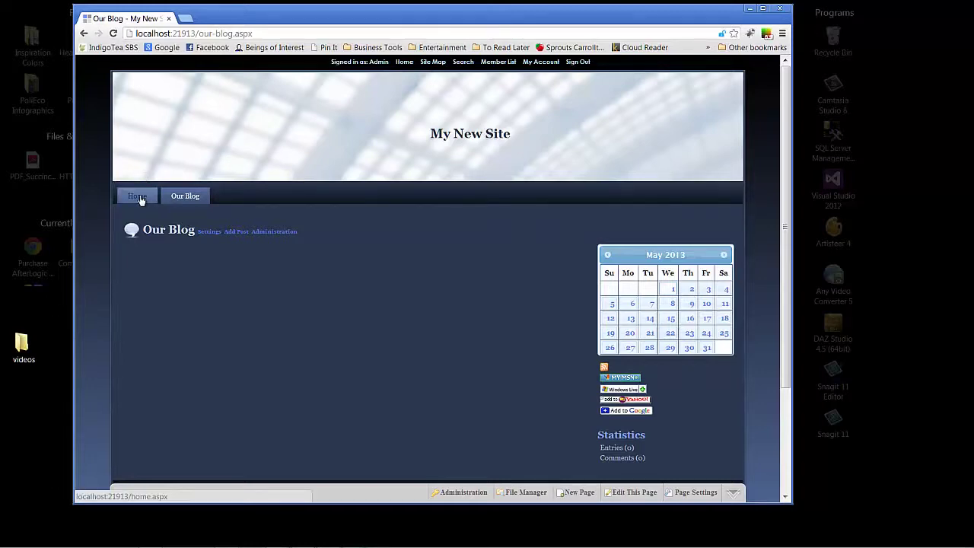